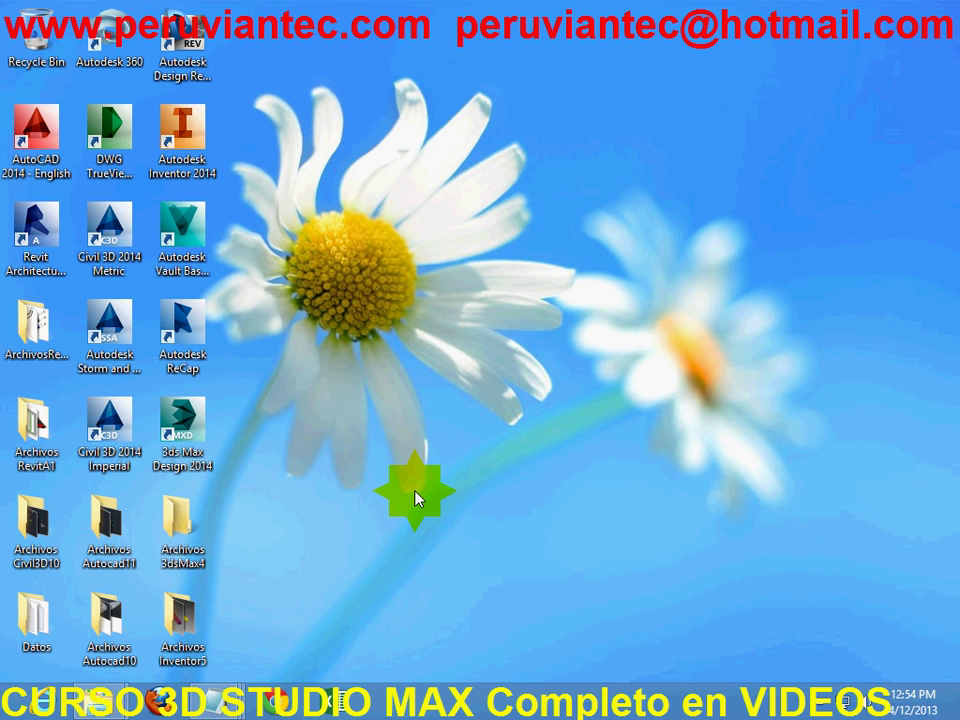
- Launch 3ds Max Design 2014 by searching '3ds' on the Windows 8 Start screen
{"action": "double_click", "coordinate": [190, 420]}
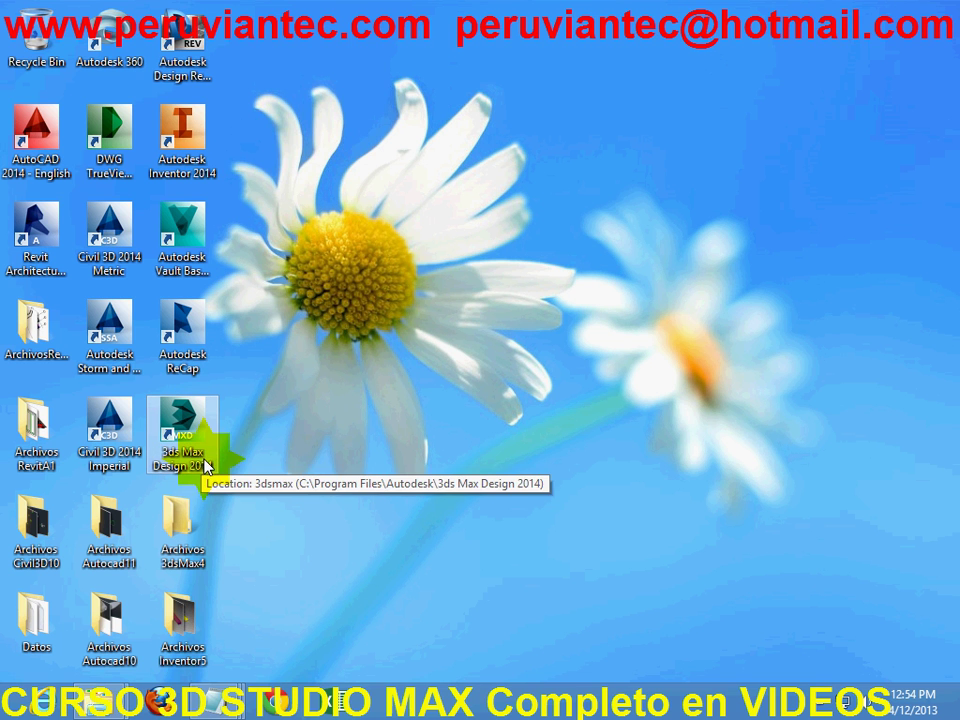
{"action": "left_click", "coordinate": [305, 468]}
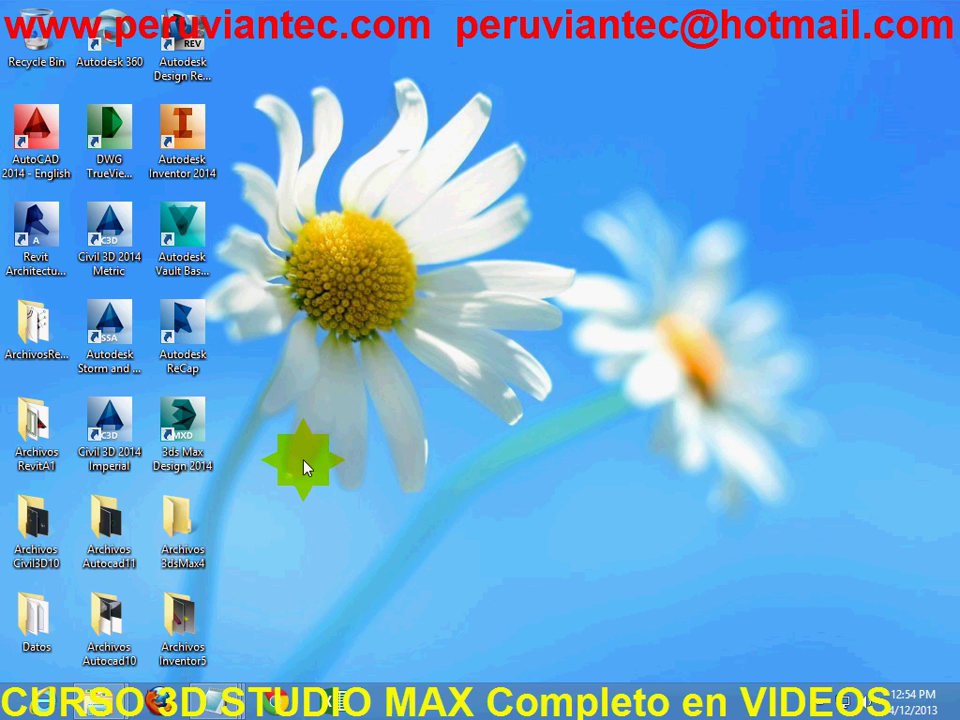
{"action": "key", "text": "super"}
{"action": "type", "text": "3d"}
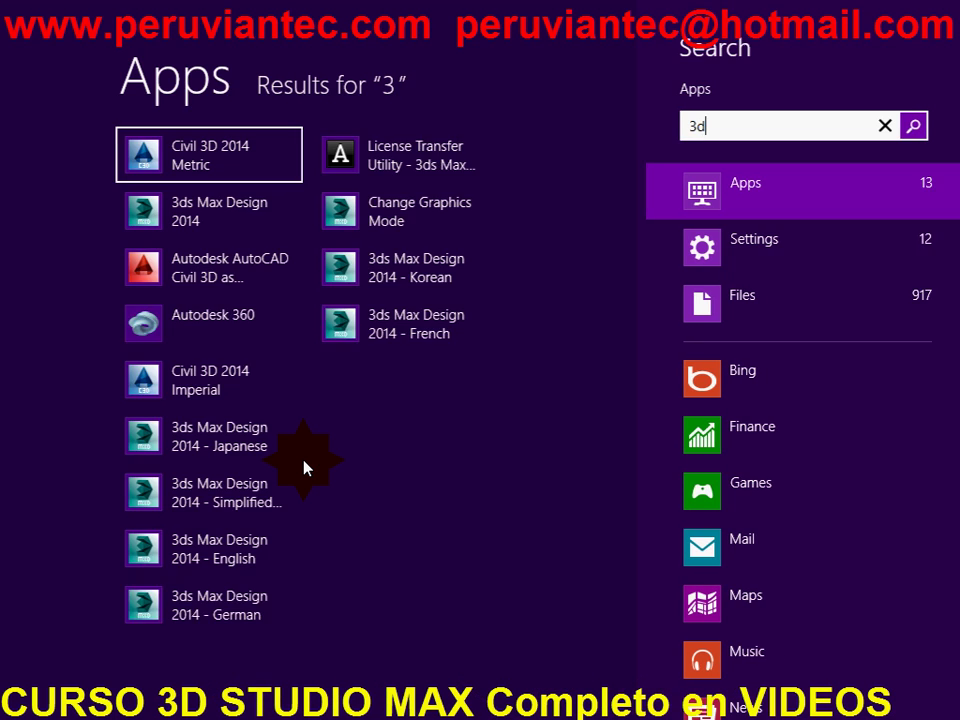
{"action": "type", "text": "s"}
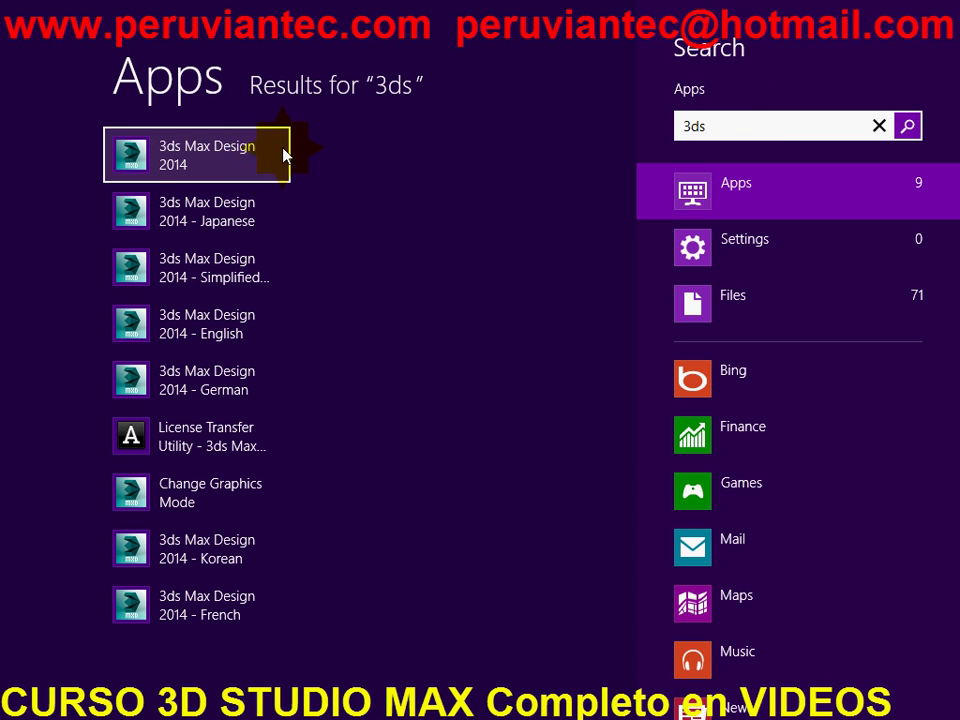
{"action": "left_click", "coordinate": [212, 168]}
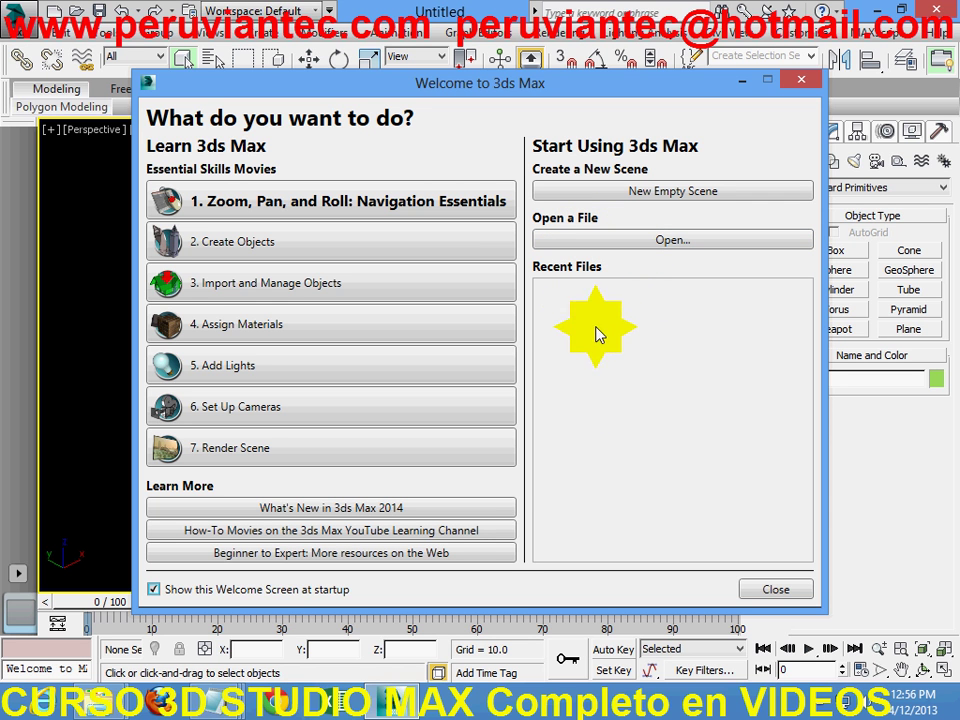
- Turn off 'Show this Welcome Screen at startup' and close the welcome screen
{"action": "left_click", "coordinate": [153, 590]}
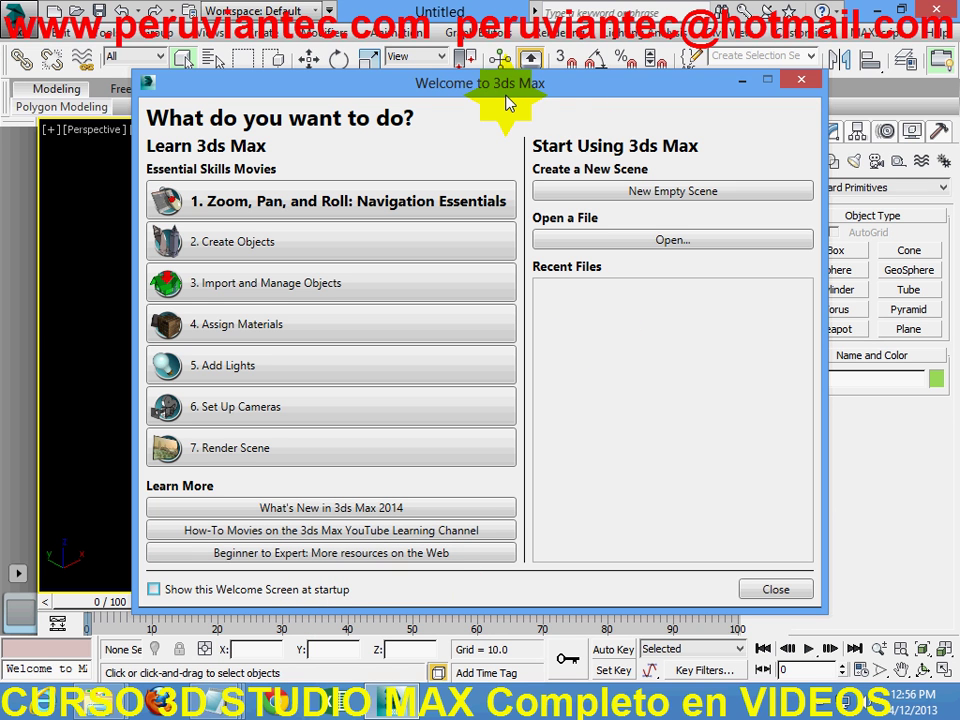
{"action": "left_click", "coordinate": [772, 589]}
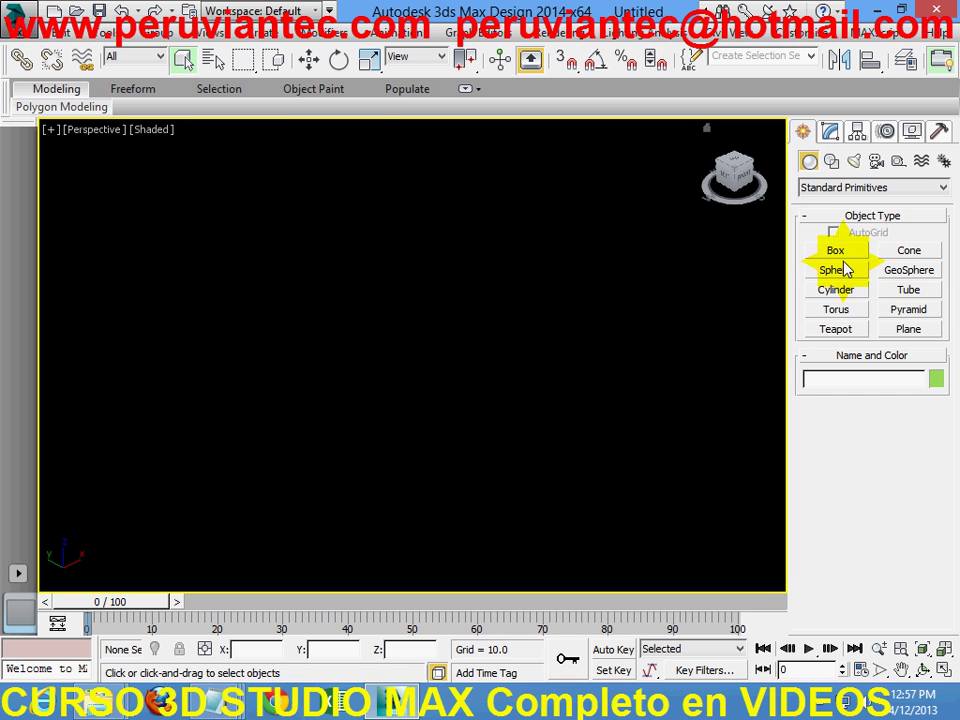
- Choose the Box primitive, set its object colour to yellow-green, and collapse Parameters
{"action": "left_click", "coordinate": [838, 252]}
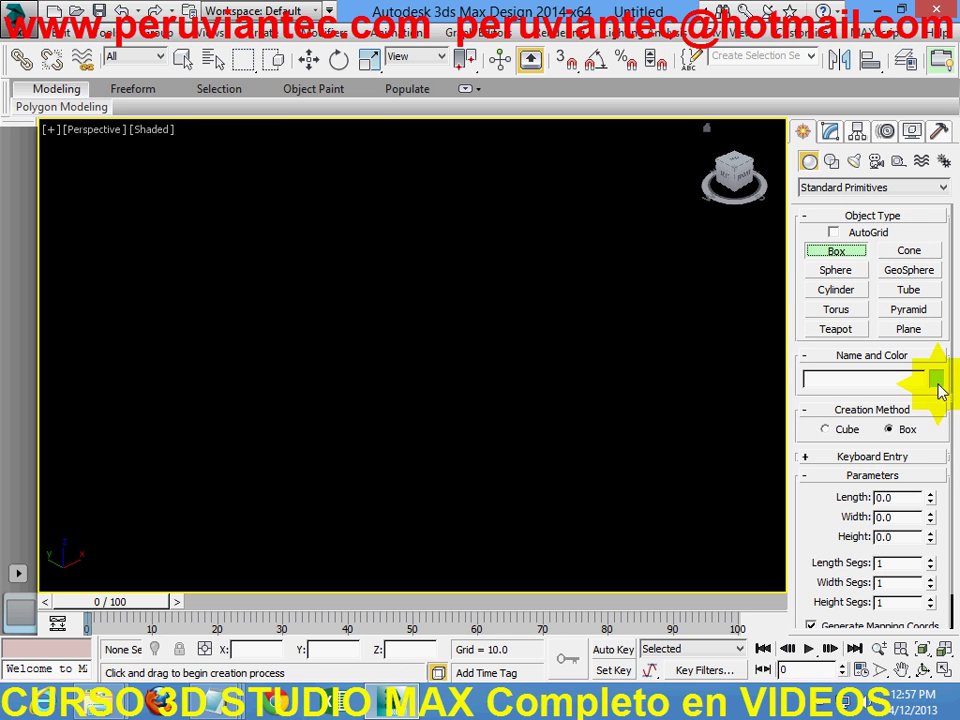
{"action": "left_click", "coordinate": [935, 379]}
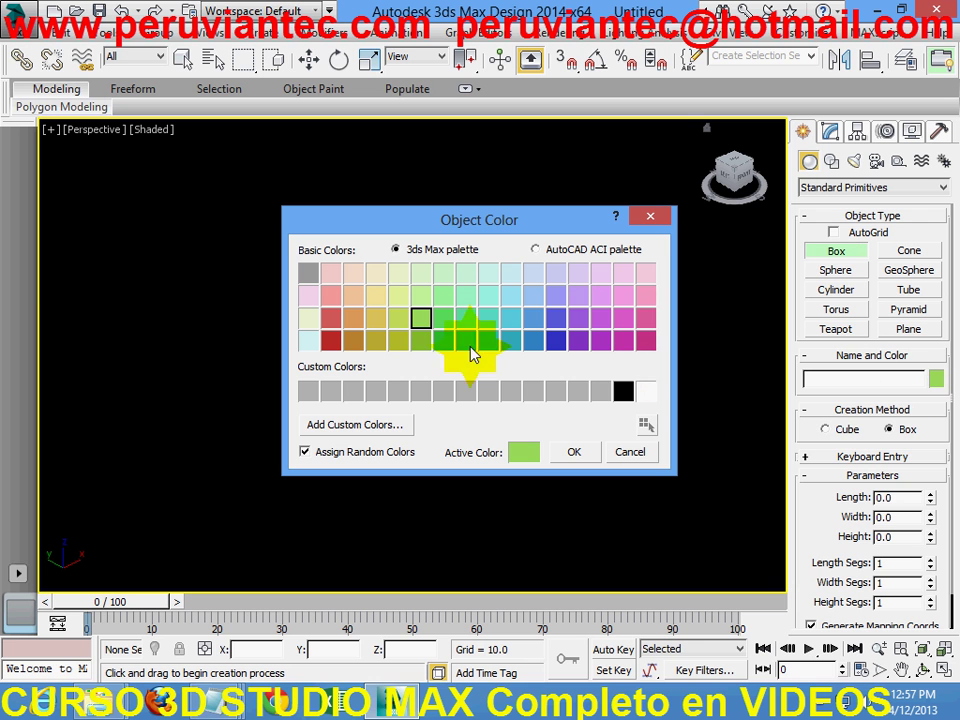
{"action": "left_click", "coordinate": [398, 317]}
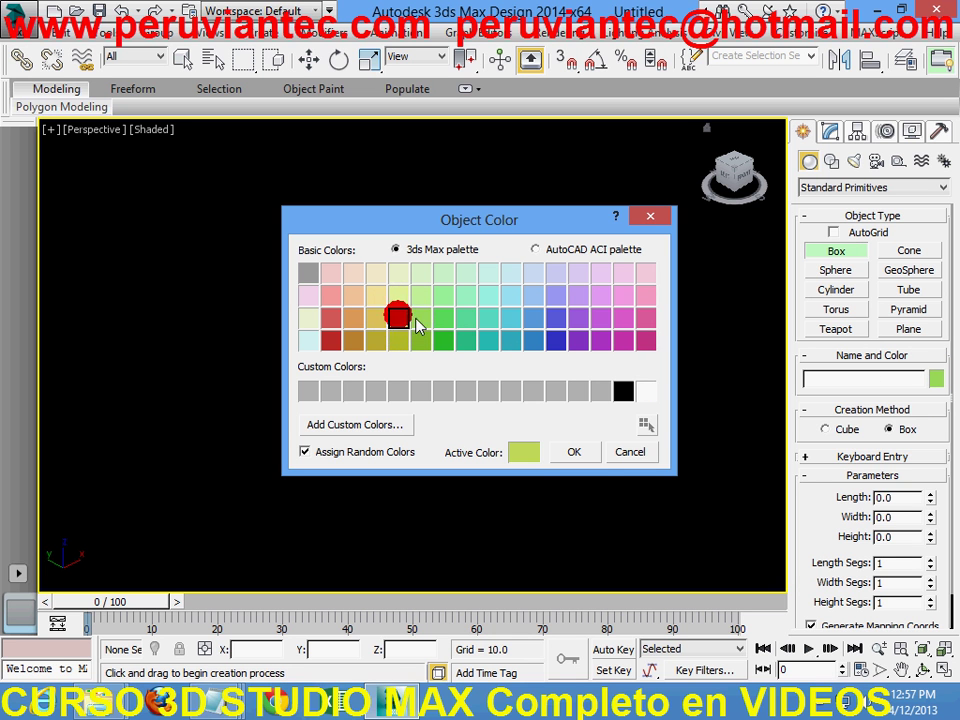
{"action": "left_click", "coordinate": [574, 452]}
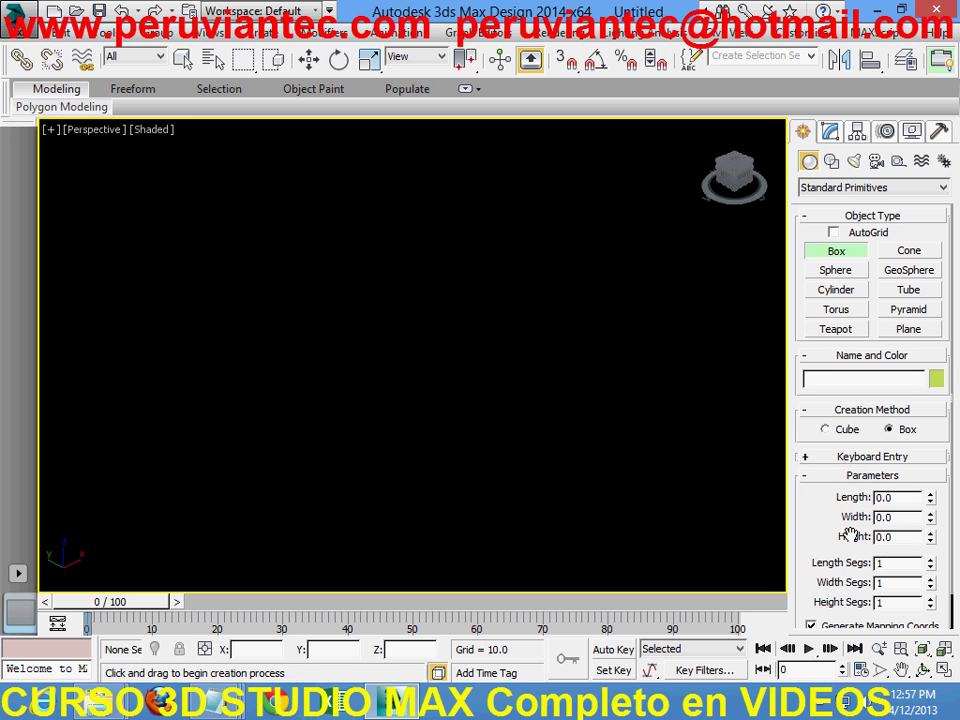
{"action": "scroll", "coordinate": [849, 533], "scroll_direction": "down", "scroll_amount": 2}
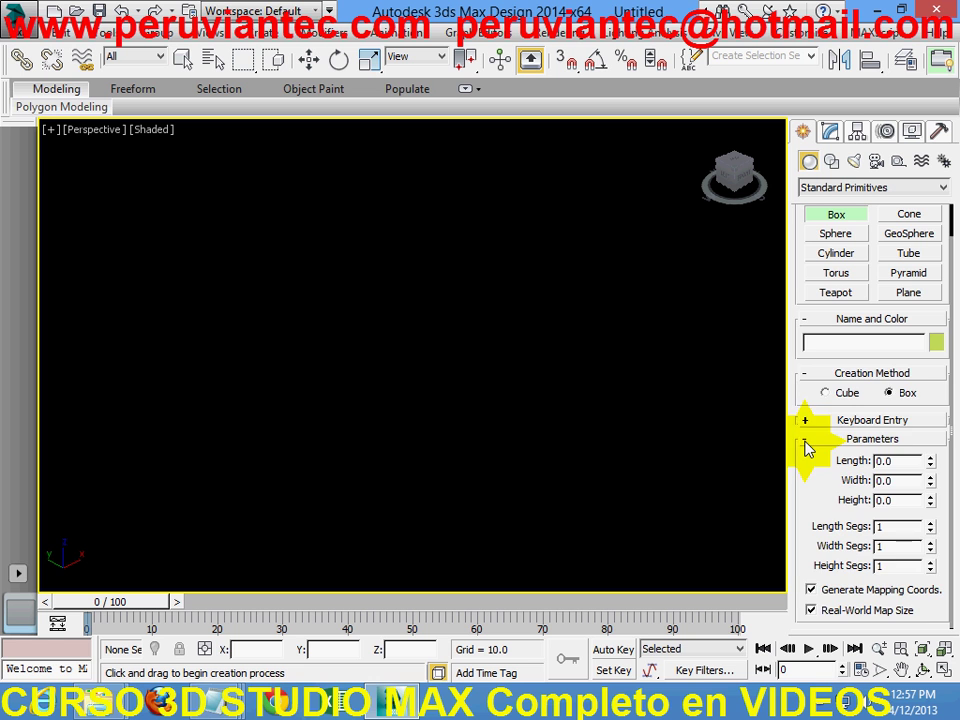
{"action": "left_click", "coordinate": [806, 440]}
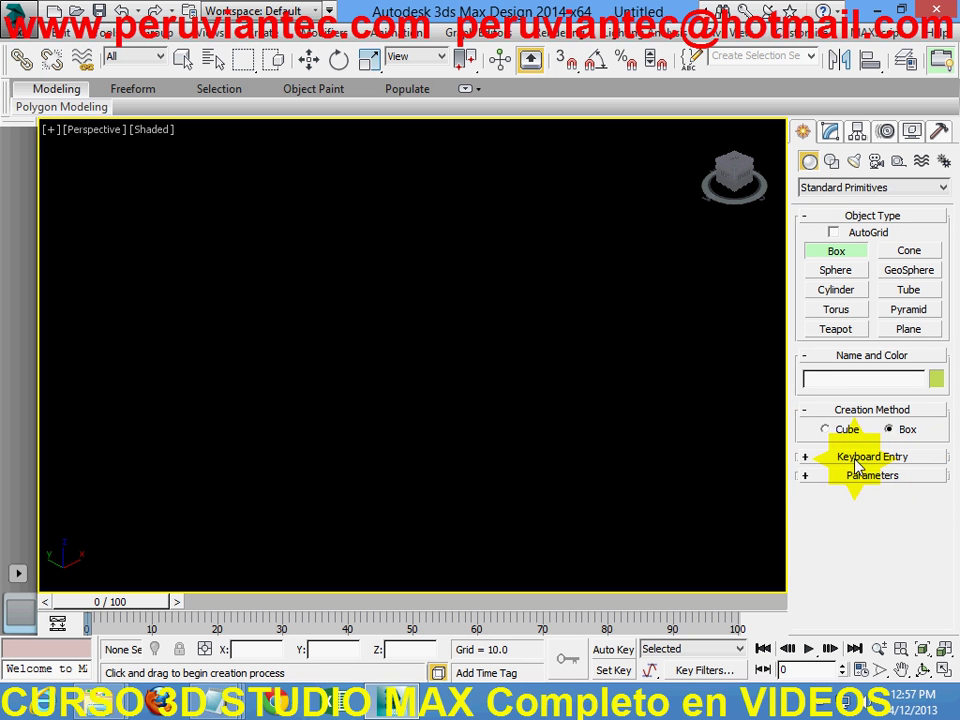
- Use Keyboard Entry to create a box at X/Y/Z 0 with Length 50, Width 100, Height 30
{"action": "left_click", "coordinate": [806, 457]}
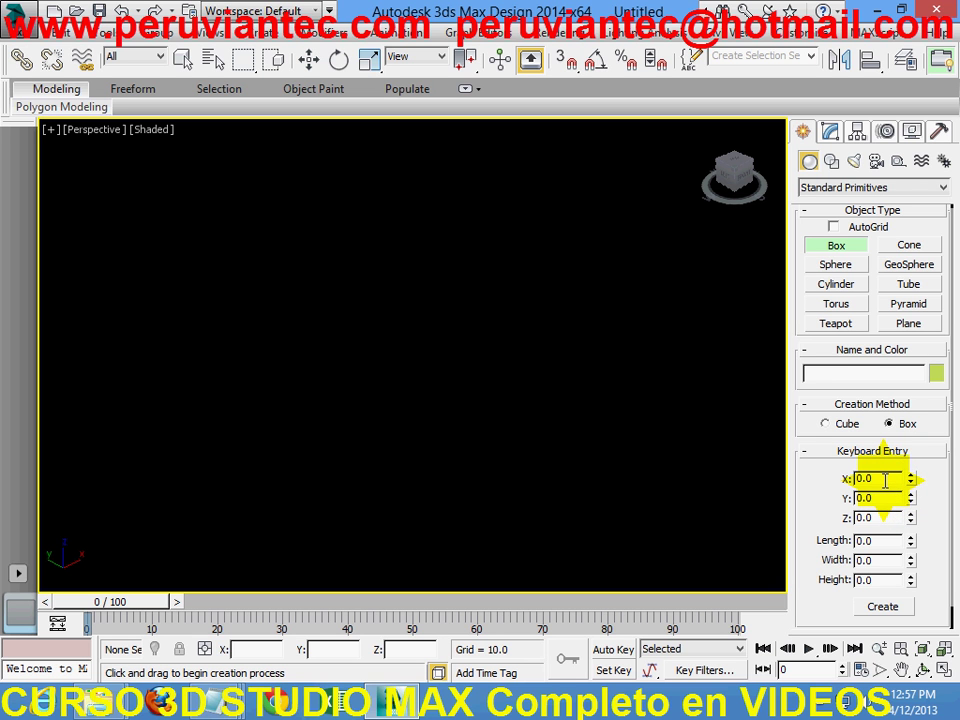
{"action": "left_click", "coordinate": [884, 480]}
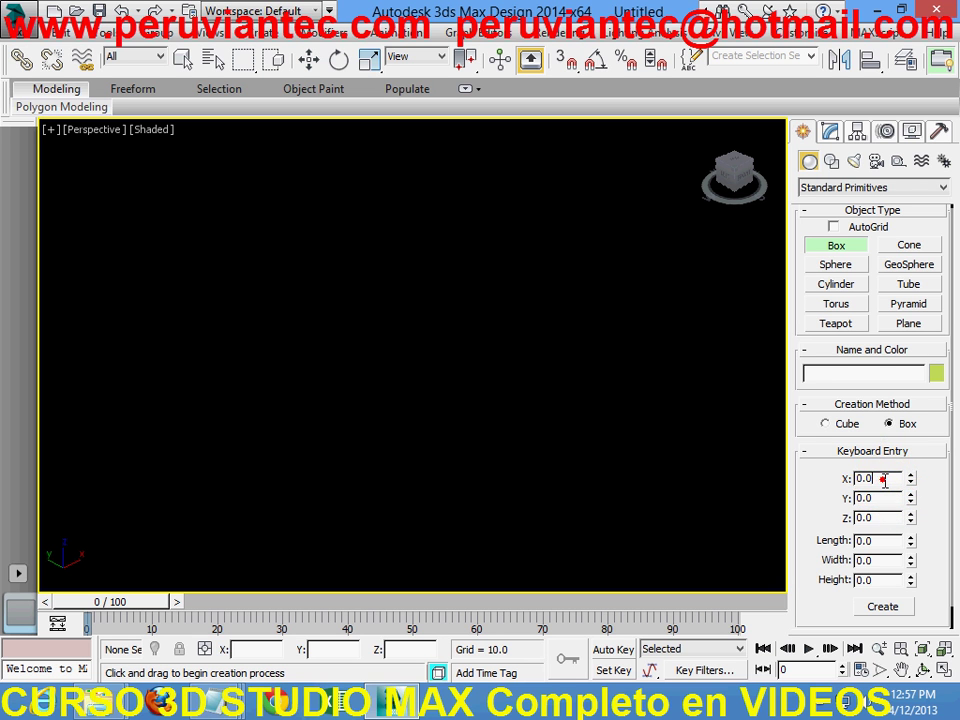
{"action": "double_click", "coordinate": [885, 541]}
{"action": "left_click", "coordinate": [880, 560]}
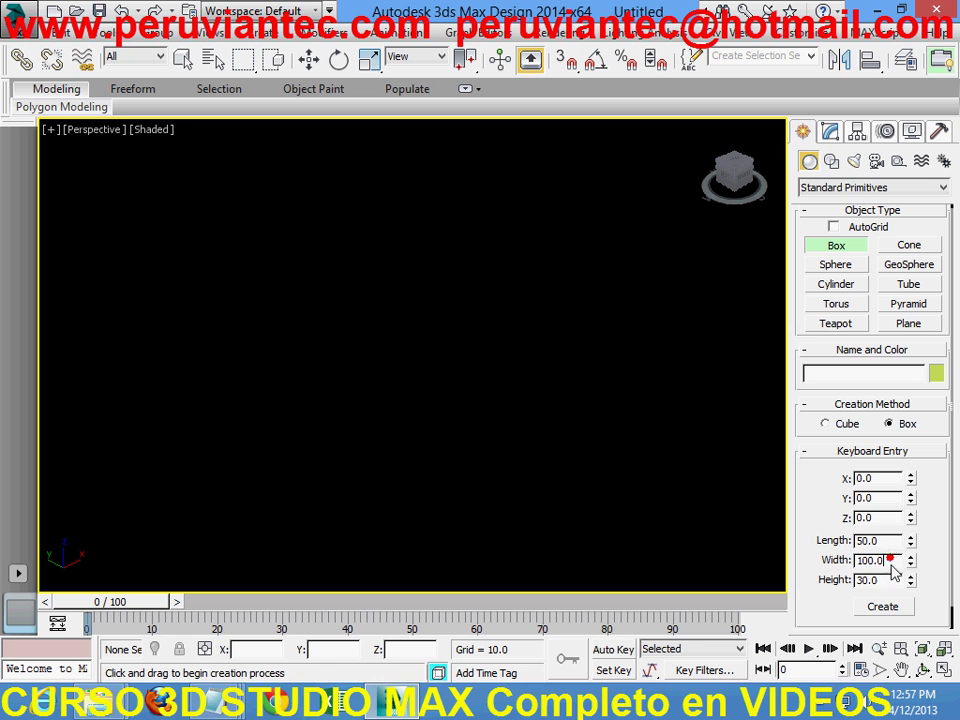
{"action": "left_click", "coordinate": [893, 576]}
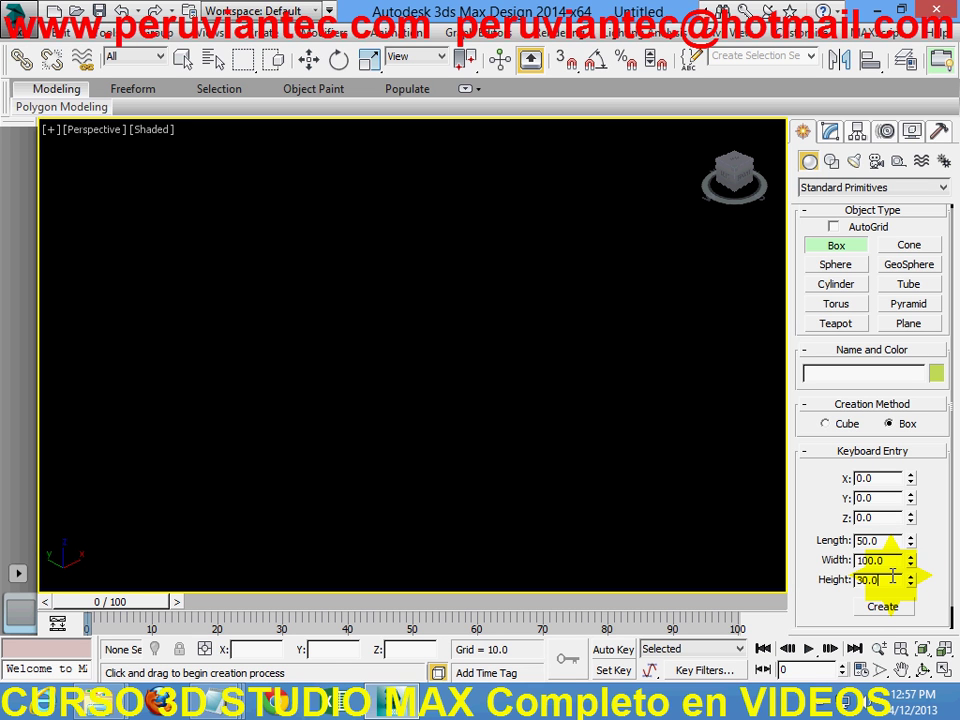
{"action": "left_click", "coordinate": [881, 606]}
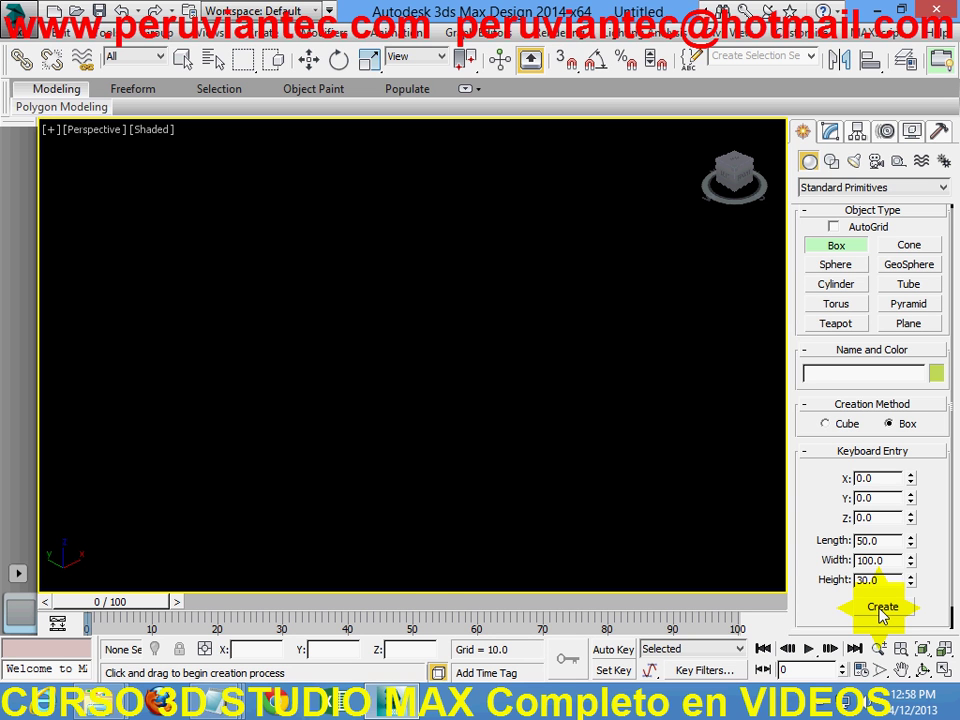
{"action": "left_click", "coordinate": [881, 608]}
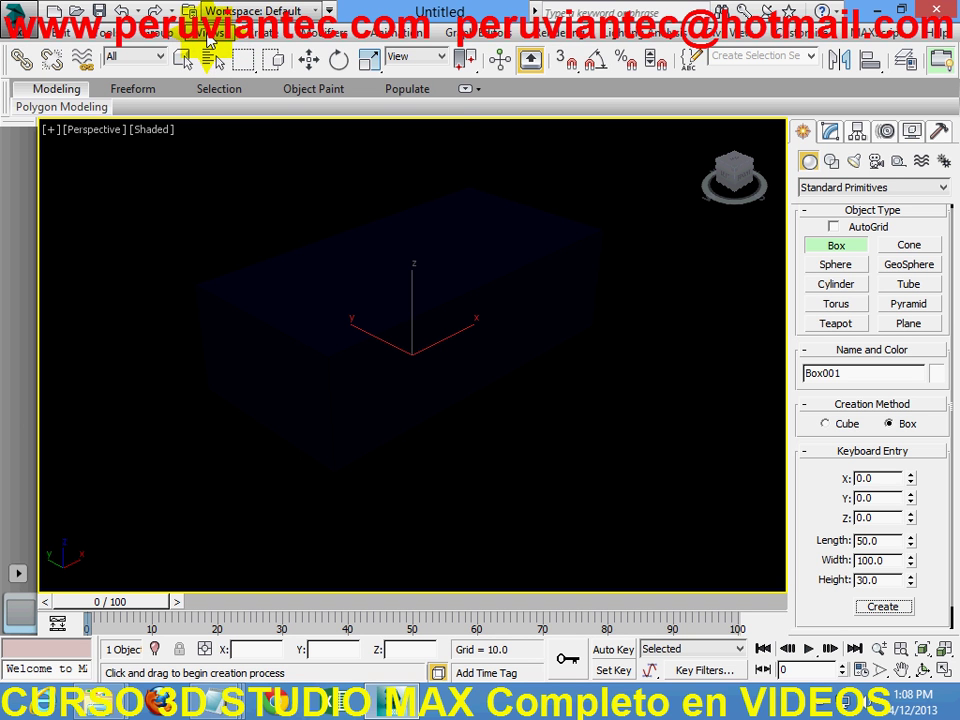
- Toggle Progressive Display in the Views menu and switch back to four viewports
{"action": "left_click", "coordinate": [209, 36]}
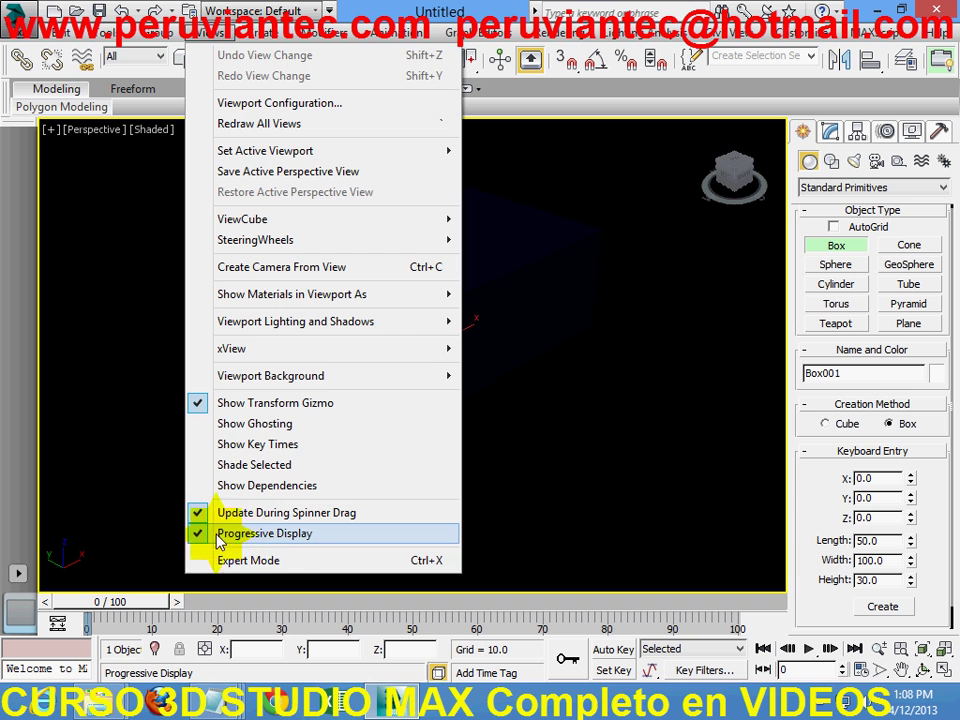
{"action": "left_click", "coordinate": [200, 535]}
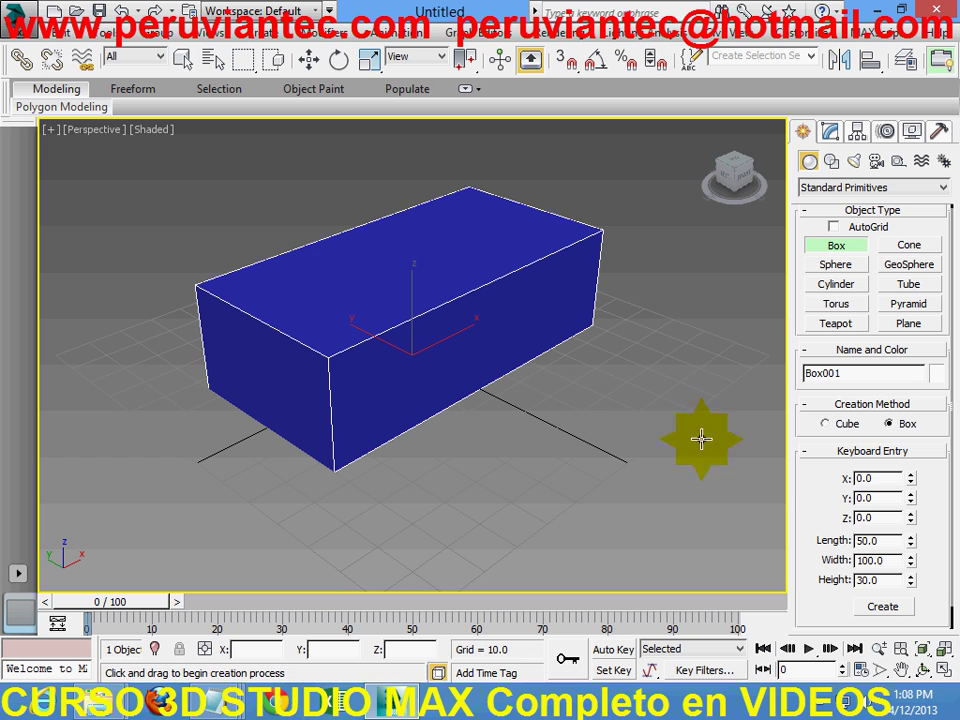
{"action": "left_click", "coordinate": [943, 676]}
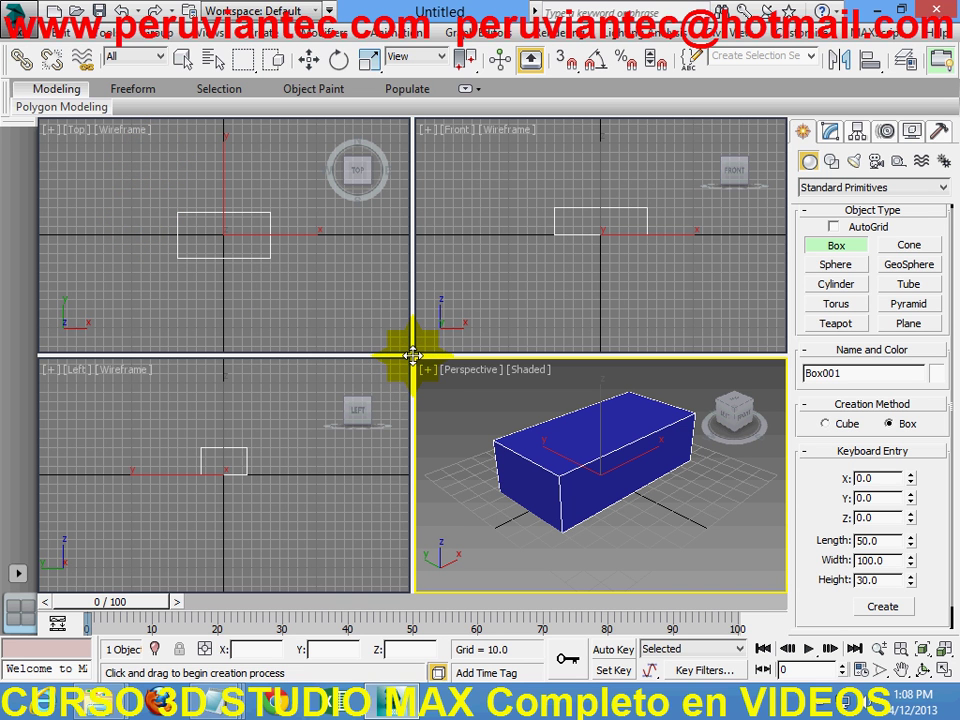
- Drag the viewport divider so Perspective fills most of the layout and Top, Front, Left shrink
{"action": "left_click_drag", "start_coordinate": [412, 355], "coordinate": [145, 183]}
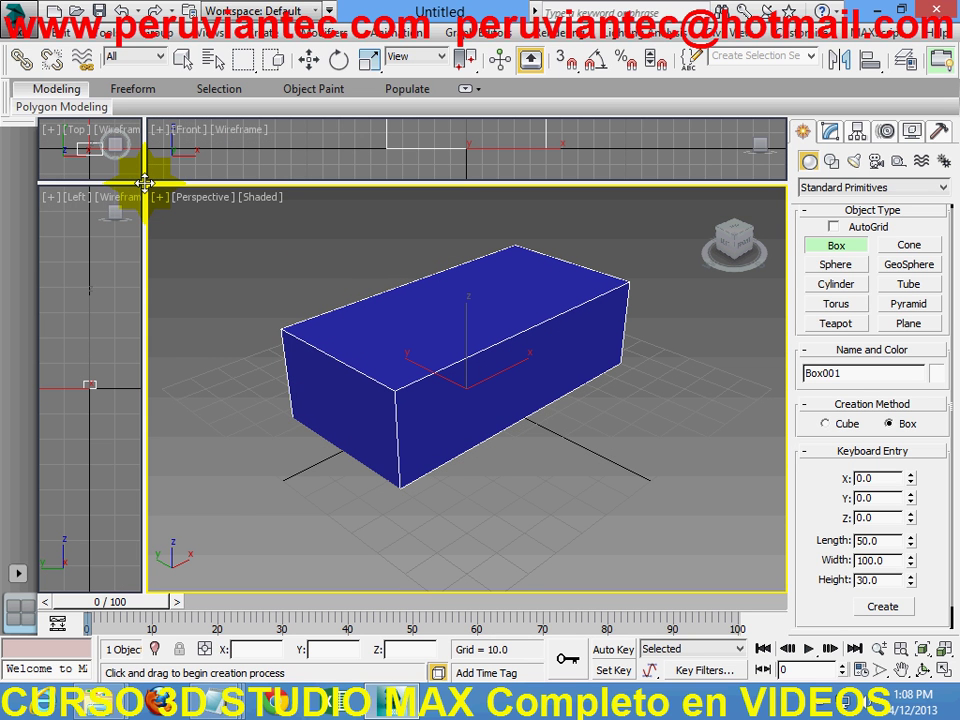
{"action": "left_click_drag", "start_coordinate": [145, 183], "coordinate": [305, 233]}
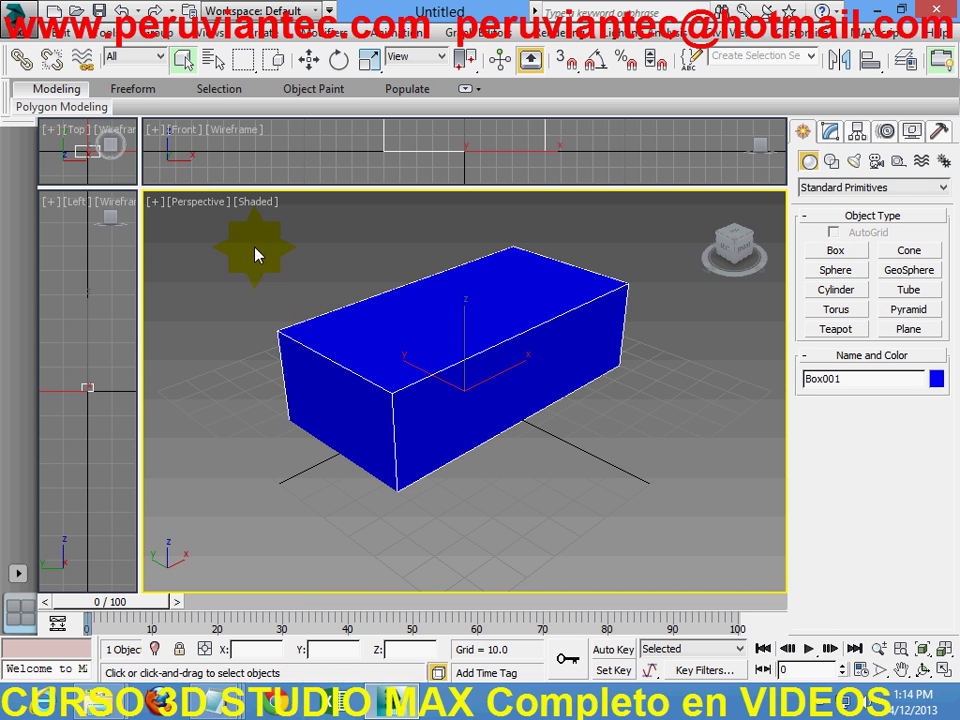
{"action": "left_click", "coordinate": [105, 35]}
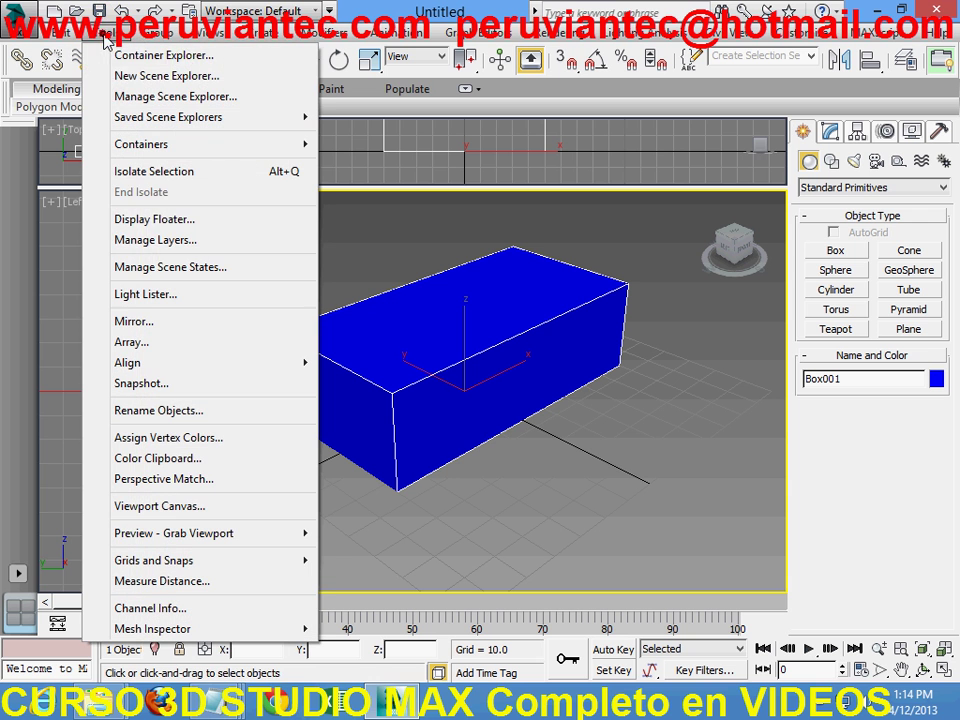
{"action": "left_click", "coordinate": [167, 219]}
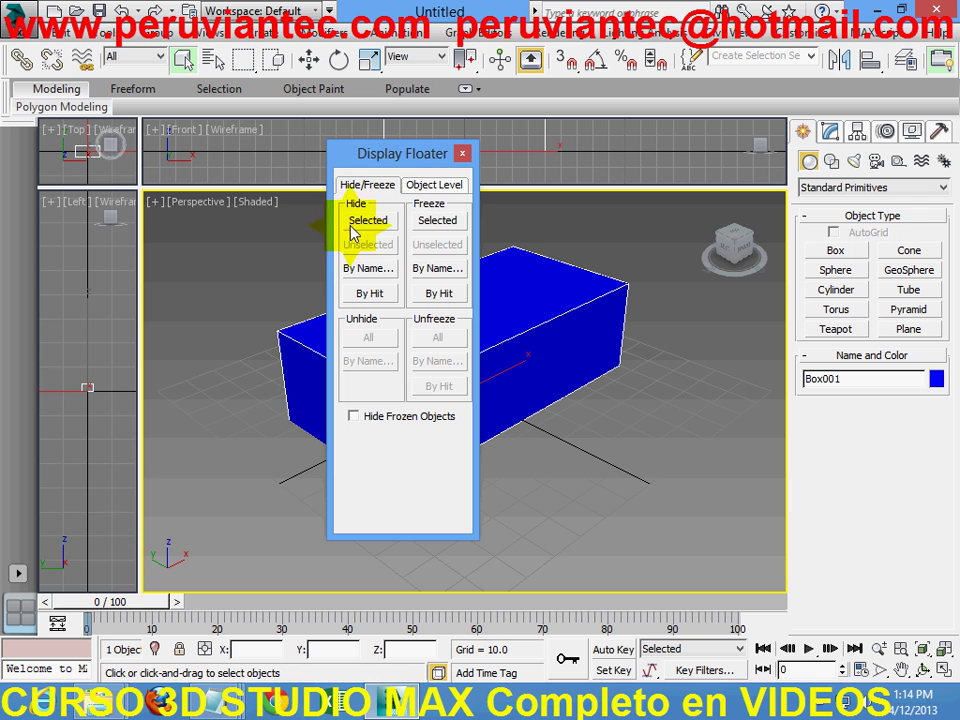
{"action": "mouse_move", "coordinate": [404, 155]}
{"action": "left_mouse_down"}
{"action": "mouse_move", "coordinate": [300, 161]}
{"action": "mouse_move", "coordinate": [203, 191]}
{"action": "left_mouse_up"}
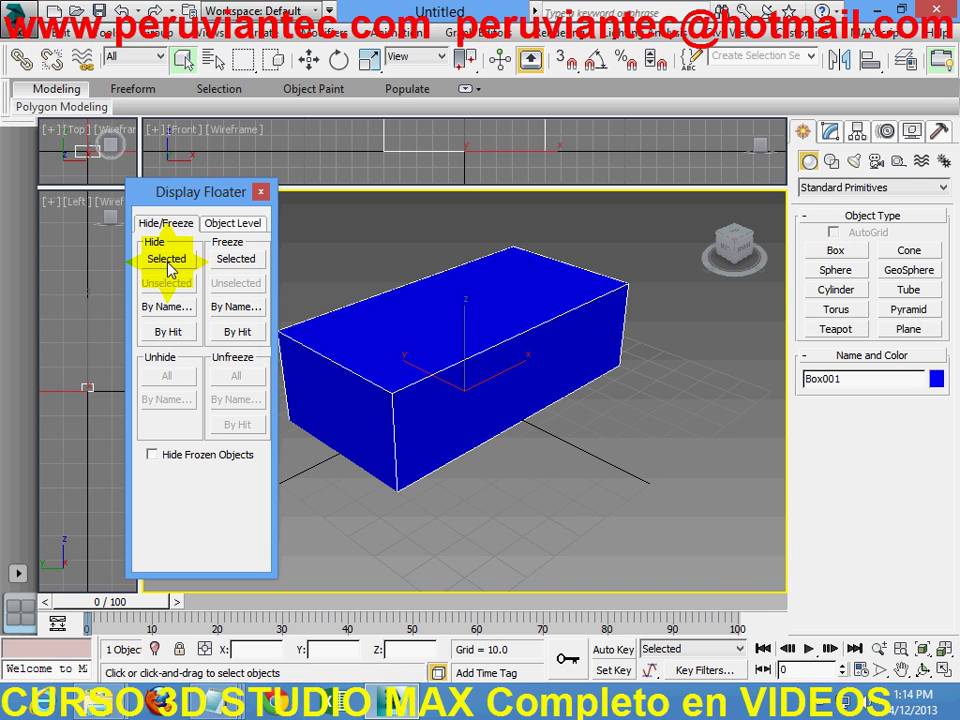
{"action": "left_click", "coordinate": [262, 197]}
{"action": "left_click", "coordinate": [233, 223]}
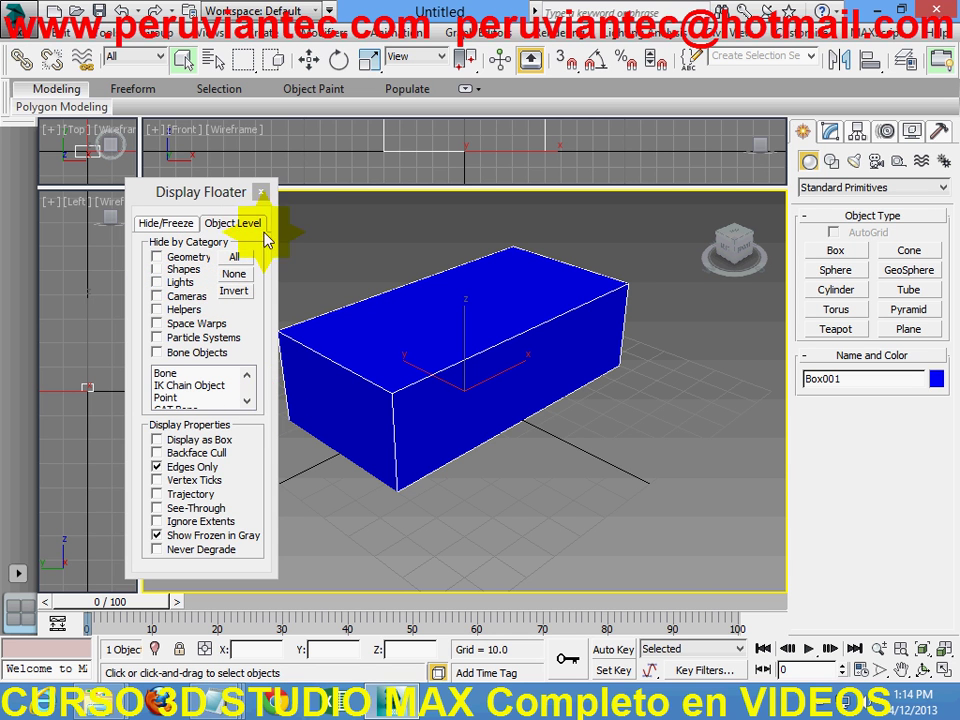
{"action": "left_click", "coordinate": [260, 192]}
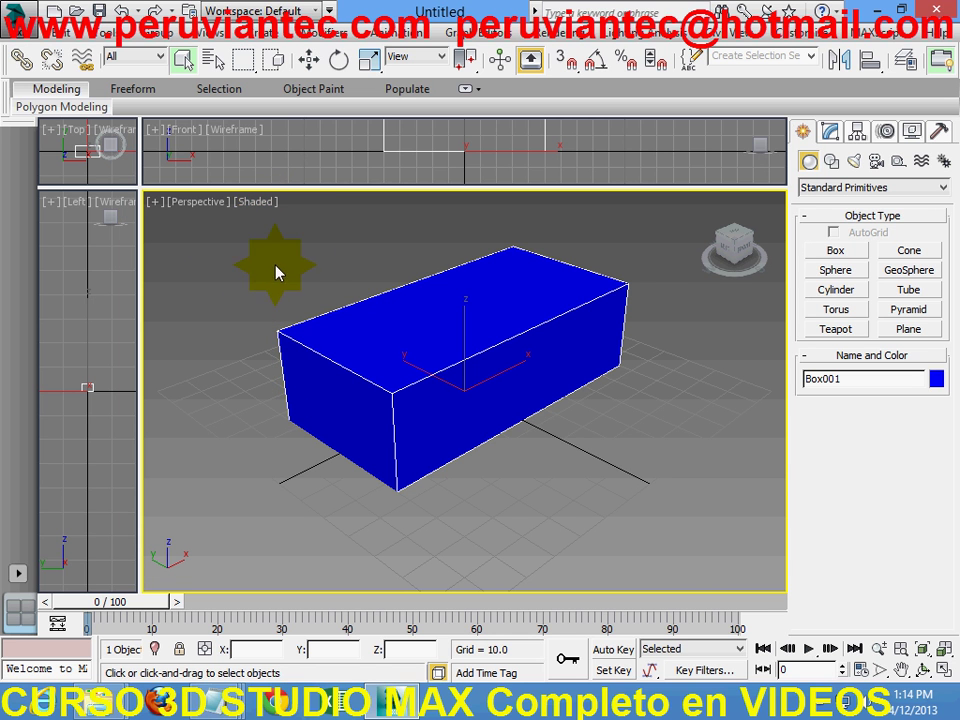